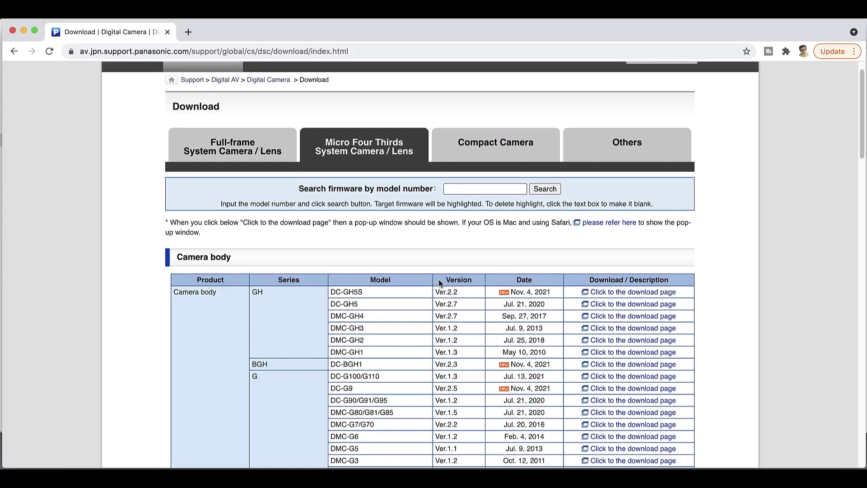
{"action": "scroll", "coordinate": [438, 283], "scroll_direction": "down", "scroll_amount": 3}
{"action": "scroll", "coordinate": [438, 282], "scroll_direction": "down", "scroll_amount": 1}
{"action": "scroll", "coordinate": [438, 279], "scroll_direction": "down", "scroll_amount": 1}
{"action": "scroll", "coordinate": [438, 279], "scroll_direction": "down", "scroll_amount": 1}
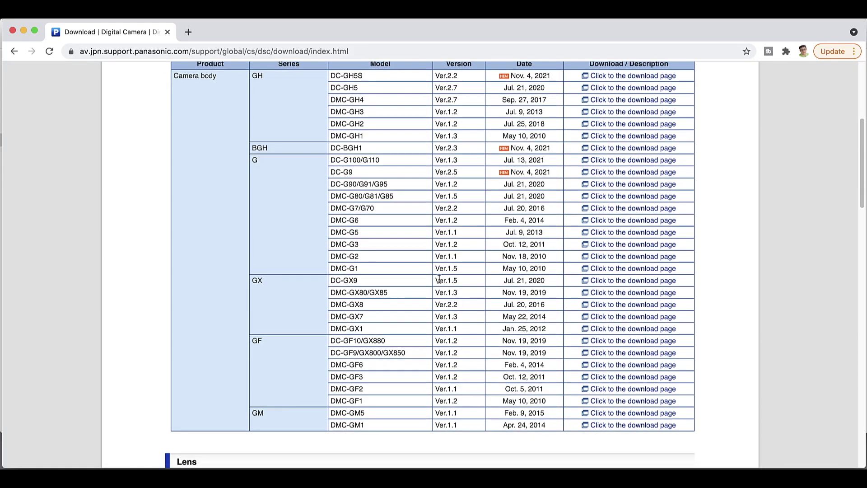
- Download the DC-G9 Ver.2.5 firmware zip, extracting G9___V25.bin into Downloads
{"action": "left_click", "coordinate": [595, 173]}
{"action": "left_click_drag", "start_coordinate": [318, 27], "coordinate": [552, 51]}
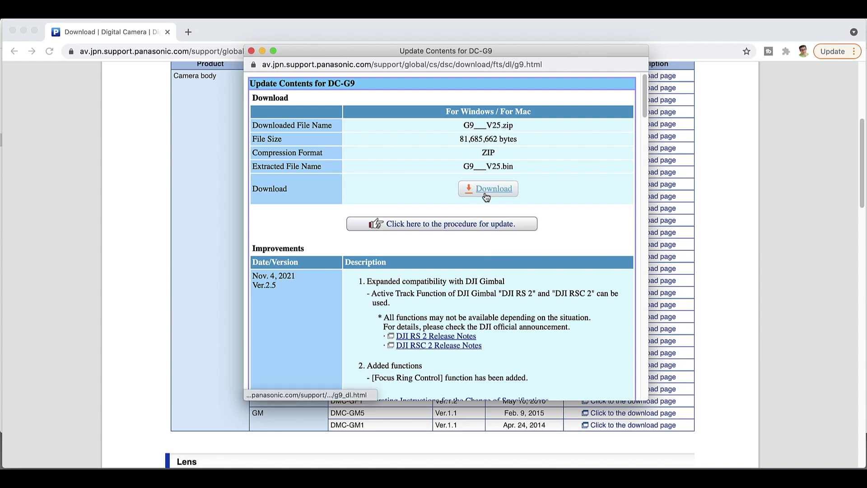
{"action": "scroll", "coordinate": [486, 203], "scroll_direction": "down", "scroll_amount": 2}
{"action": "scroll", "coordinate": [488, 271], "scroll_direction": "down", "scroll_amount": 1}
{"action": "scroll", "coordinate": [480, 295], "scroll_direction": "down", "scroll_amount": 2}
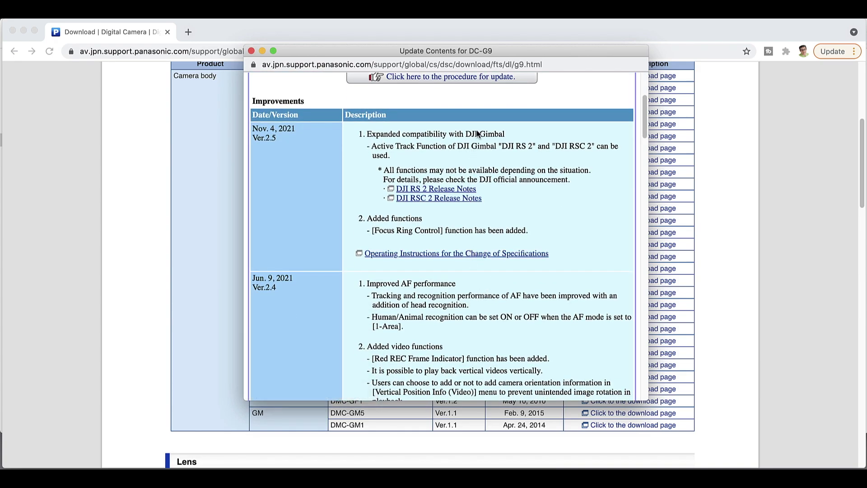
{"action": "scroll", "coordinate": [481, 110], "scroll_direction": "up", "scroll_amount": 1}
{"action": "scroll", "coordinate": [482, 111], "scroll_direction": "up", "scroll_amount": 1}
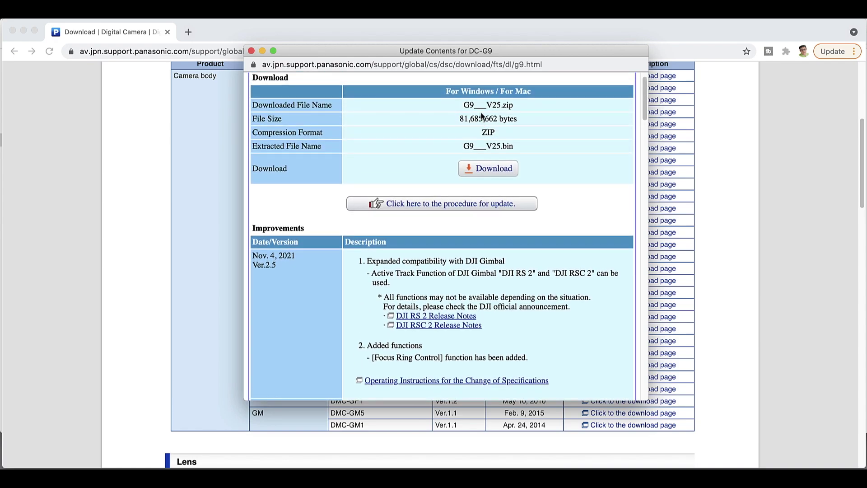
{"action": "scroll", "coordinate": [481, 112], "scroll_direction": "up", "scroll_amount": 1}
{"action": "left_click", "coordinate": [496, 190]}
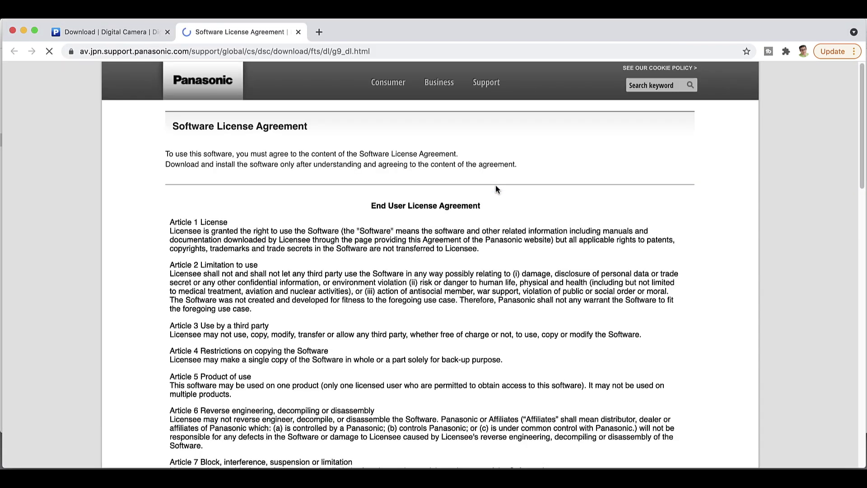
{"action": "scroll", "coordinate": [464, 242], "scroll_direction": "down", "scroll_amount": 5}
{"action": "scroll", "coordinate": [464, 242], "scroll_direction": "down", "scroll_amount": 3}
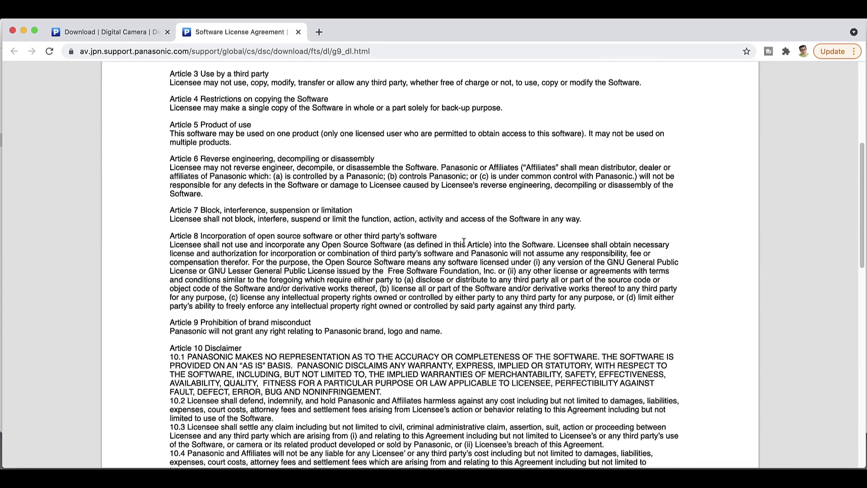
{"action": "scroll", "coordinate": [464, 242], "scroll_direction": "down", "scroll_amount": 5}
{"action": "scroll", "coordinate": [464, 243], "scroll_direction": "down", "scroll_amount": 5}
{"action": "scroll", "coordinate": [463, 243], "scroll_direction": "down", "scroll_amount": 5}
{"action": "scroll", "coordinate": [463, 241], "scroll_direction": "down", "scroll_amount": 3}
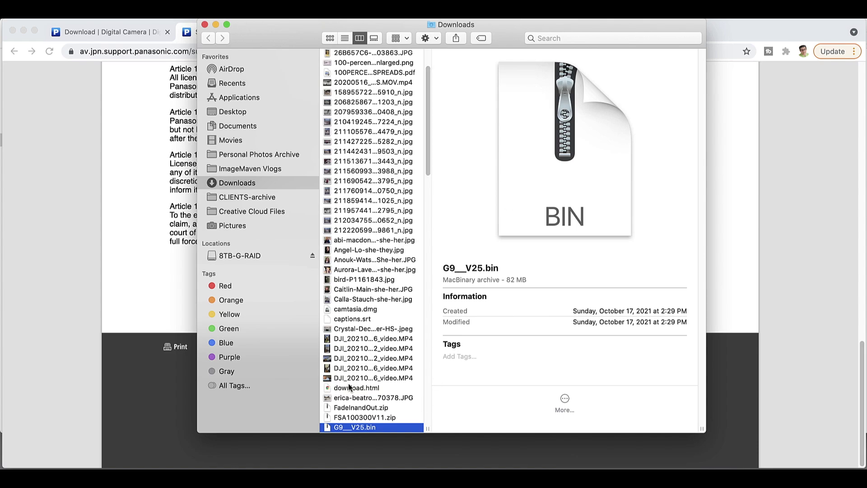
{"action": "scroll", "coordinate": [350, 388], "scroll_direction": "down", "scroll_amount": 10}
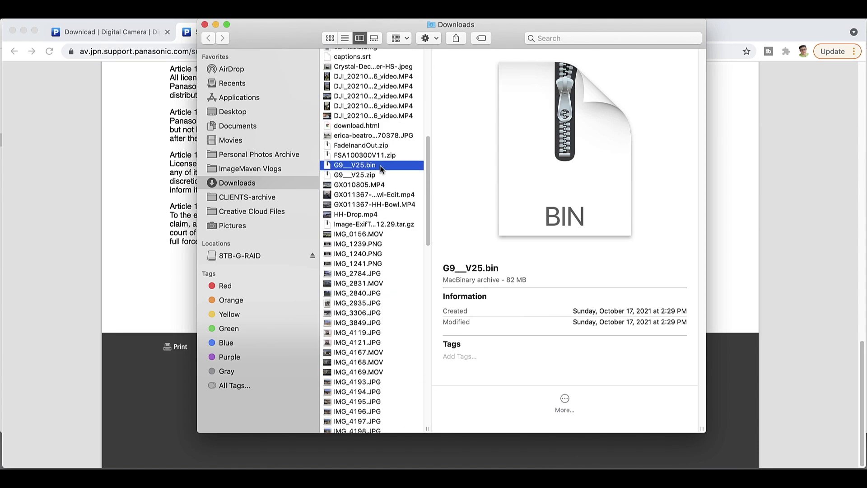
- Tag G9___V25.bin red and check the copy on the LUMIX card beside DCIM and PRIVATE
{"action": "left_click", "coordinate": [430, 38]}
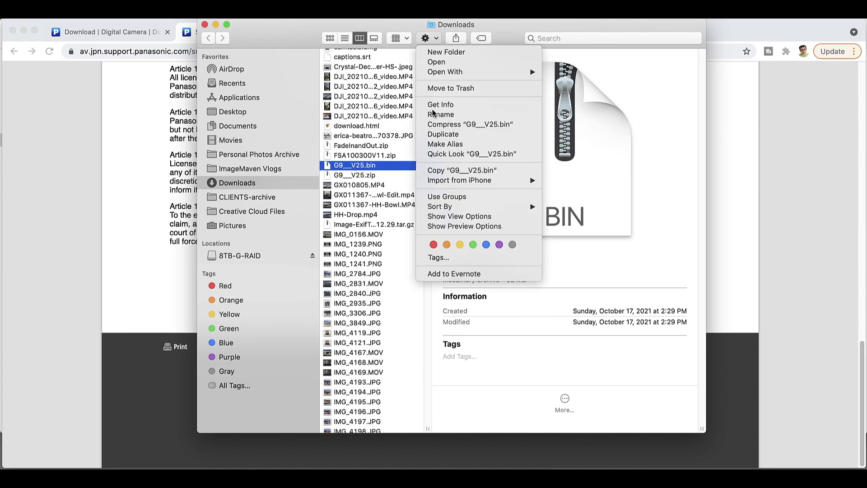
{"action": "left_click", "coordinate": [435, 245]}
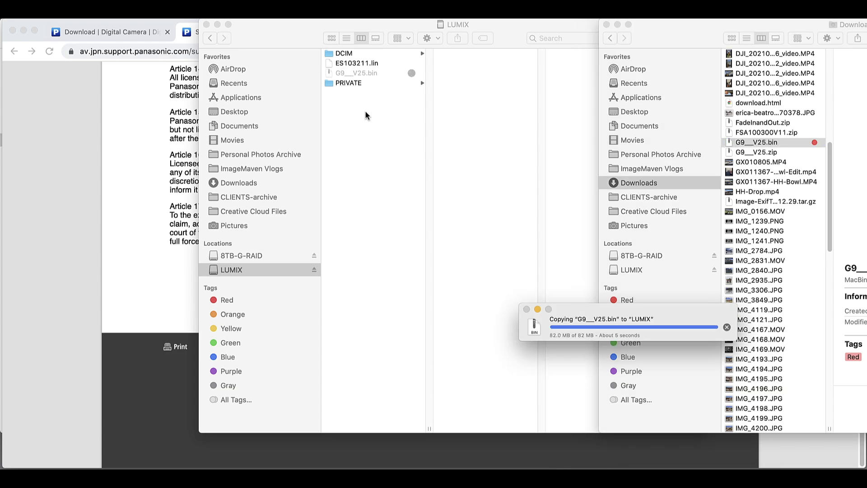
{"action": "left_click", "coordinate": [365, 78]}
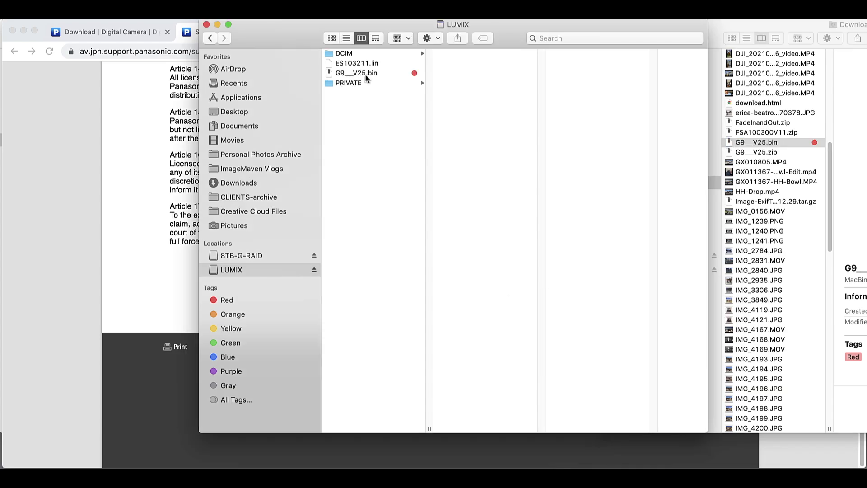
{"action": "left_click", "coordinate": [369, 75]}
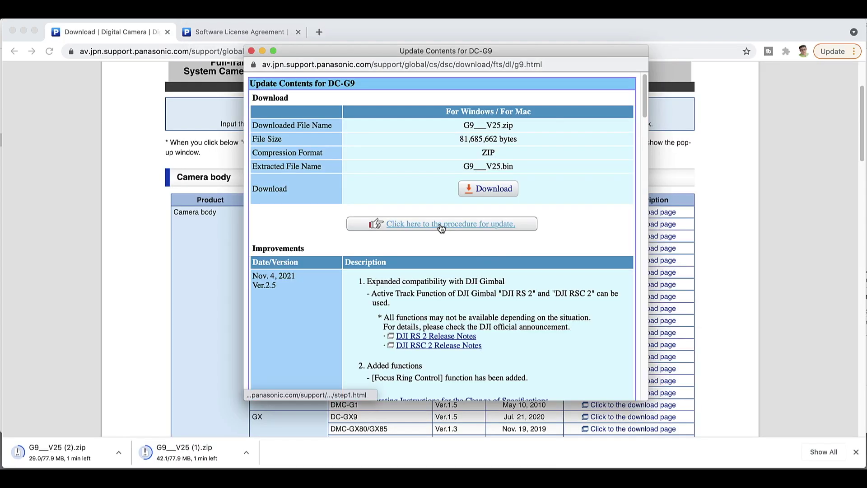
- Open the DC-G9 camera body update procedure page from the firmware popup
{"action": "left_click", "coordinate": [440, 229]}
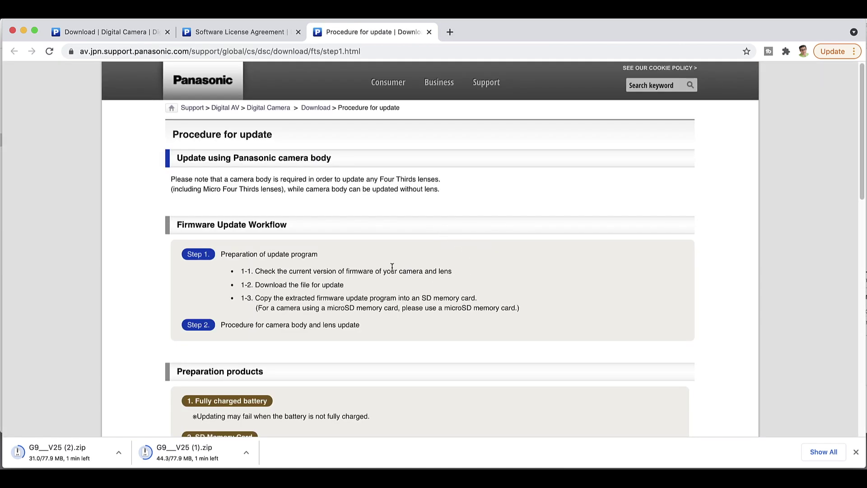
{"action": "scroll", "coordinate": [421, 282], "scroll_direction": "down", "scroll_amount": 1}
{"action": "scroll", "coordinate": [421, 278], "scroll_direction": "down", "scroll_amount": 2}
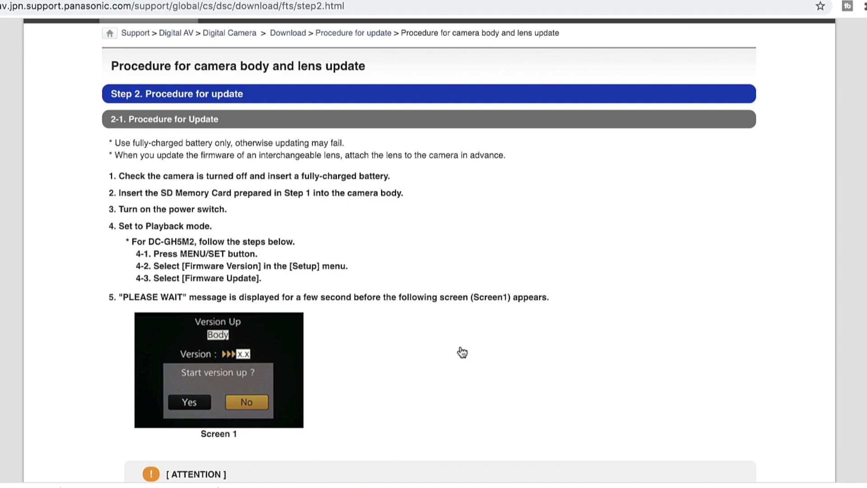
{"action": "scroll", "coordinate": [461, 352], "scroll_direction": "down", "scroll_amount": 3}
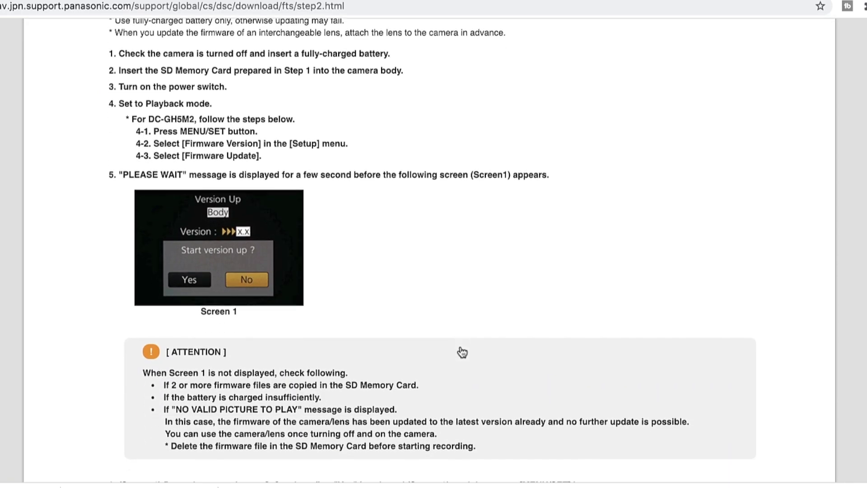
{"action": "scroll", "coordinate": [462, 352], "scroll_direction": "down", "scroll_amount": 2}
{"action": "scroll", "coordinate": [461, 352], "scroll_direction": "down", "scroll_amount": 2}
{"action": "scroll", "coordinate": [462, 352], "scroll_direction": "down", "scroll_amount": 1}
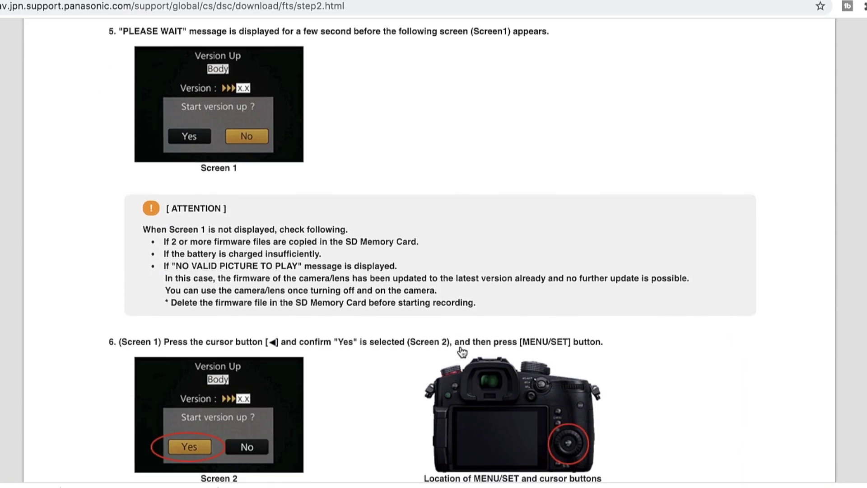
{"action": "scroll", "coordinate": [461, 352], "scroll_direction": "down", "scroll_amount": 2}
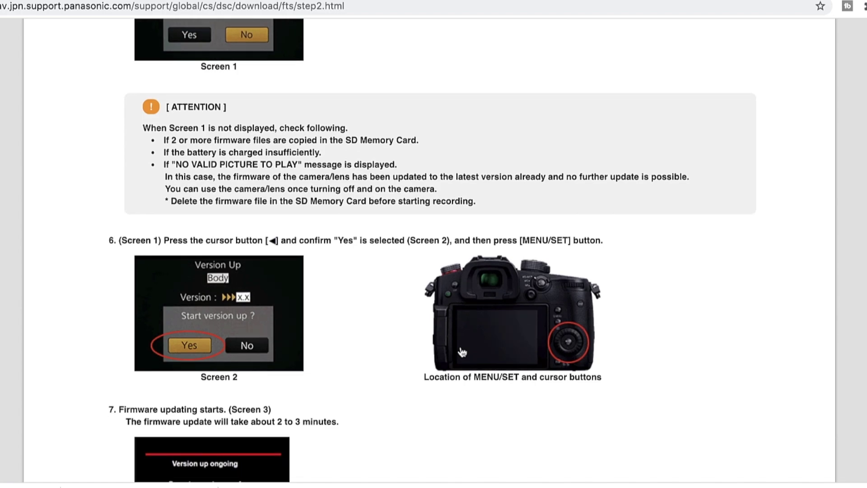
{"action": "scroll", "coordinate": [461, 351], "scroll_direction": "down", "scroll_amount": 1}
{"action": "scroll", "coordinate": [461, 352], "scroll_direction": "down", "scroll_amount": 2}
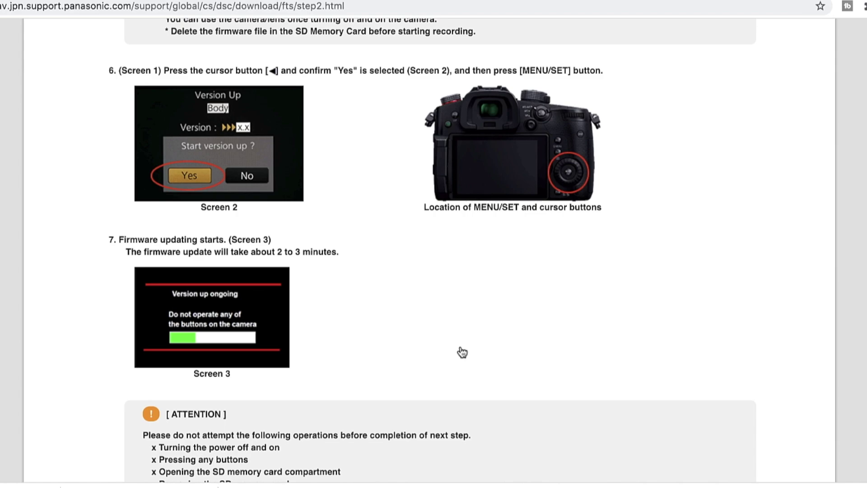
{"action": "scroll", "coordinate": [462, 352], "scroll_direction": "down", "scroll_amount": 3}
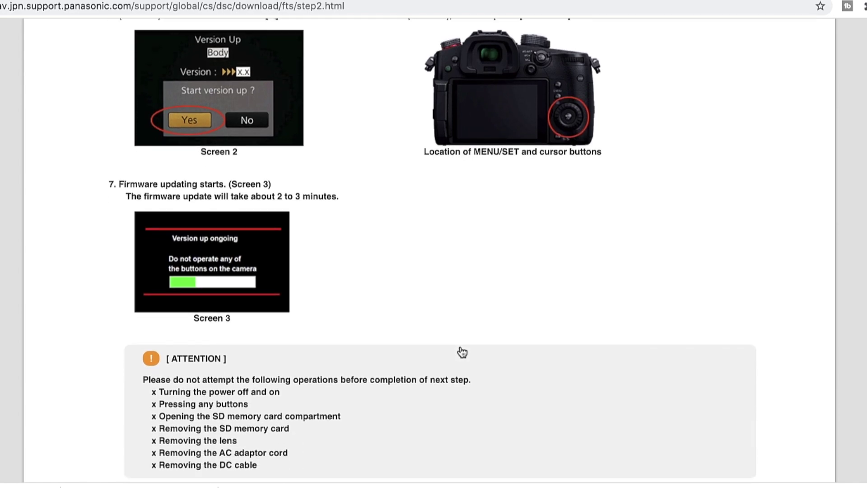
{"action": "scroll", "coordinate": [462, 352], "scroll_direction": "down", "scroll_amount": 2}
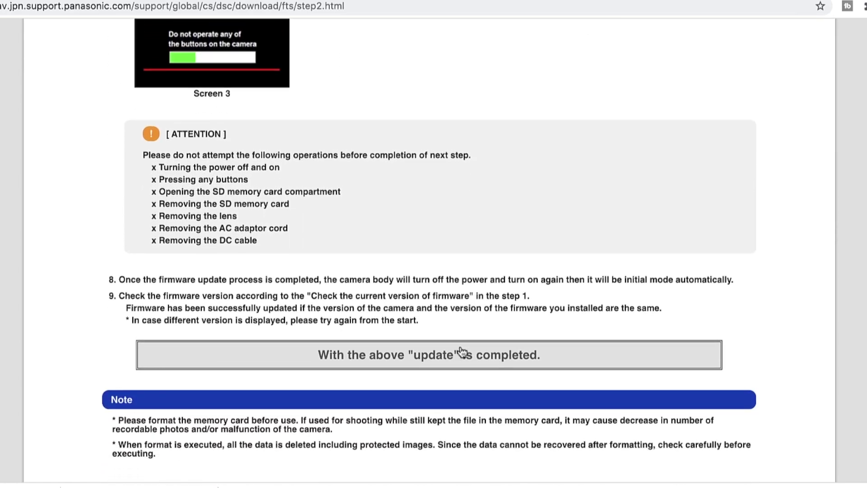